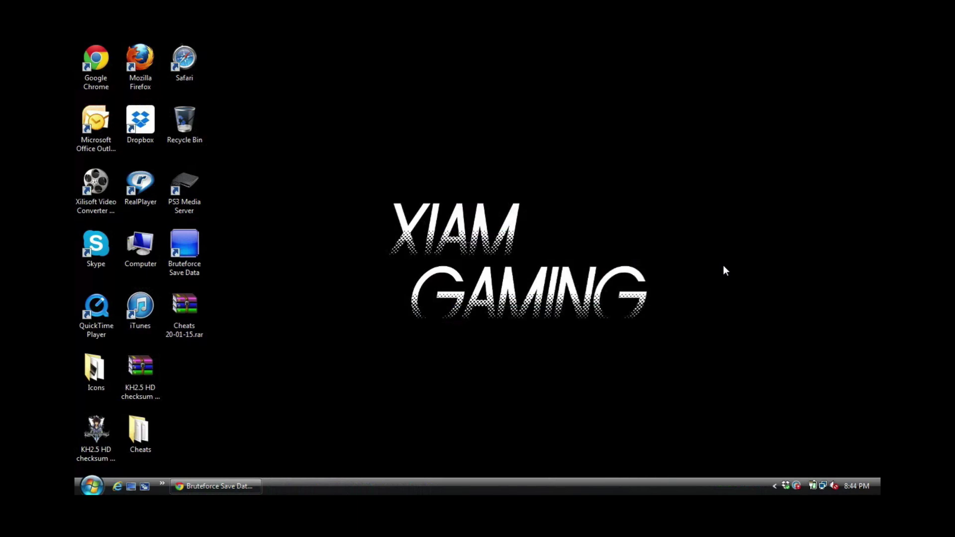
# Restore the Bruteforce Save Data forum page and scroll to the BSD 4.7.4 and cheats downloads.
pyautogui.click(227, 485)
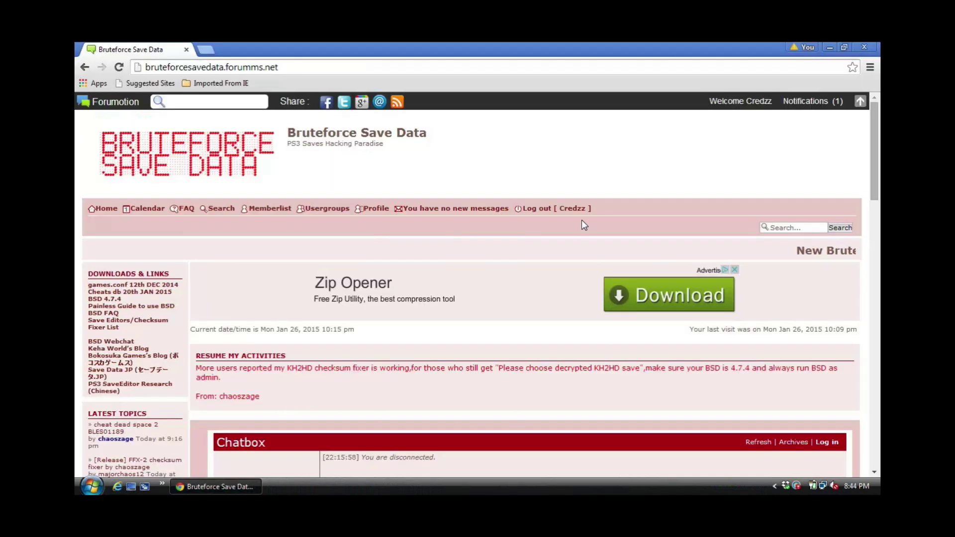
pyautogui.scroll(-3, 377, 357)
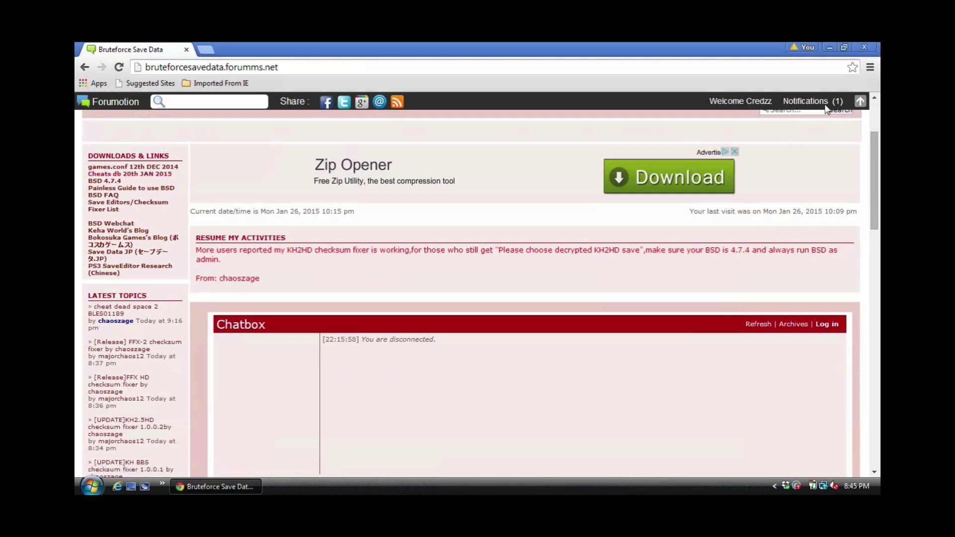
# Minimize Chrome and run the Bruteforce Save Data shortcut as administrator.
pyautogui.click(831, 47)
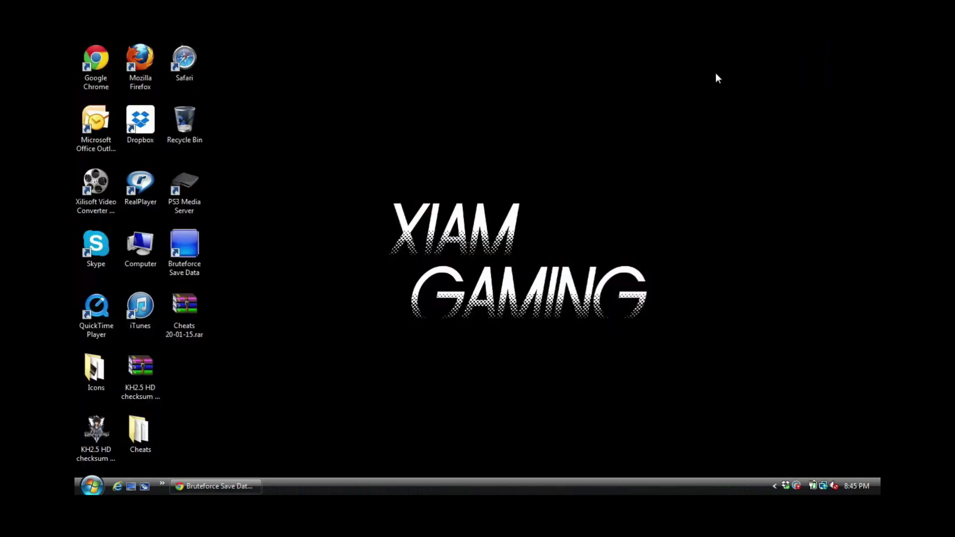
pyautogui.rightClick(198, 243)
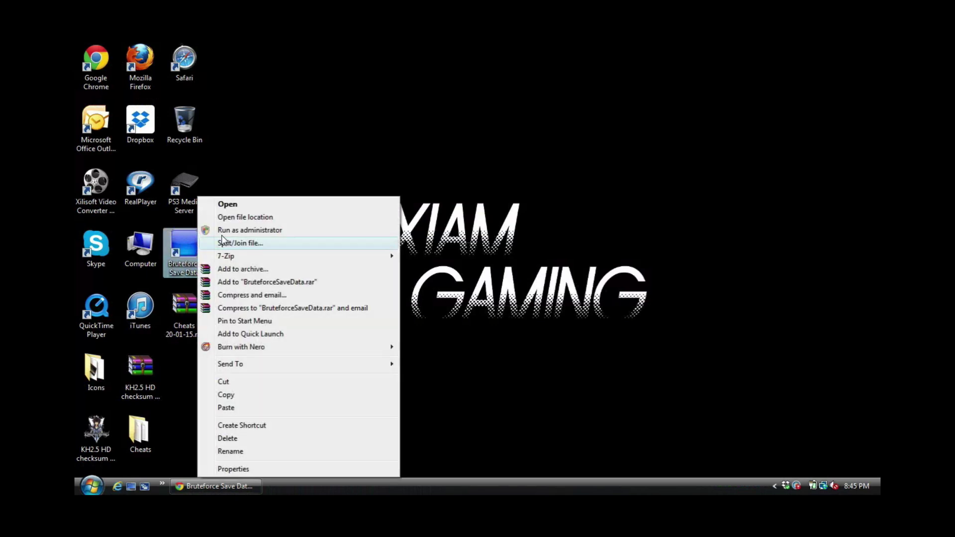
pyautogui.click(230, 231)
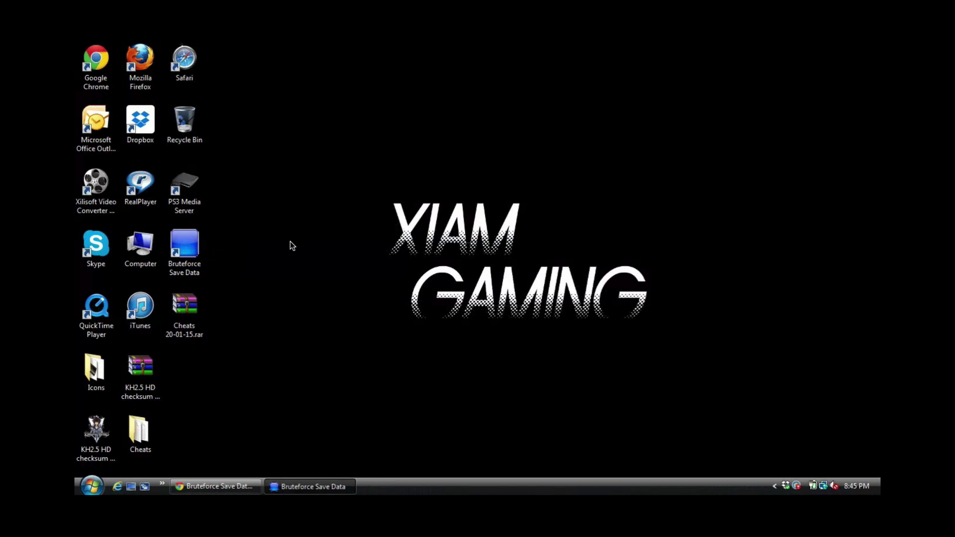
# In the BSD save list, select the Kingdom Hearts HD II.5 ReMIX save BLES02070-BISLPM66675FM.
pyautogui.click(304, 484)
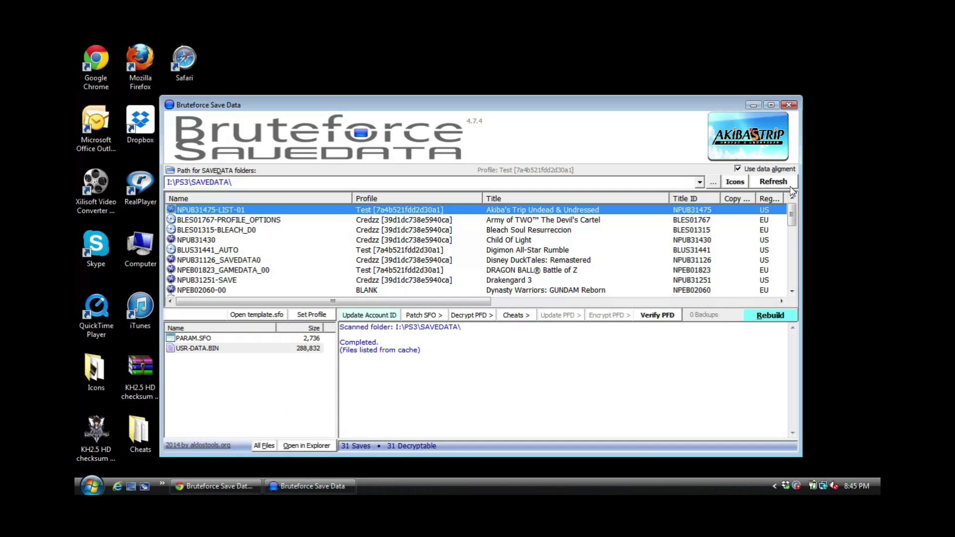
pyautogui.moveTo(790, 220); pyautogui.dragTo(793, 257)
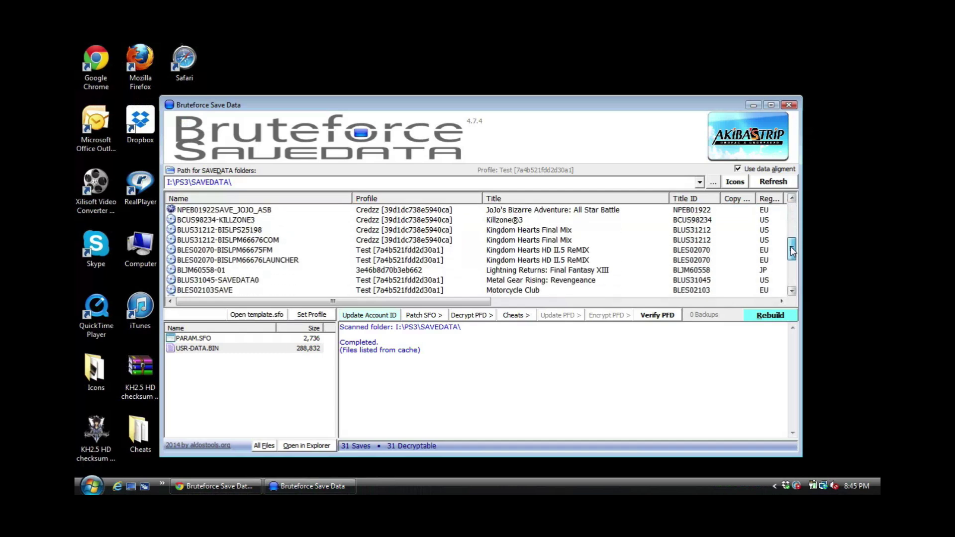
pyautogui.click(262, 250)
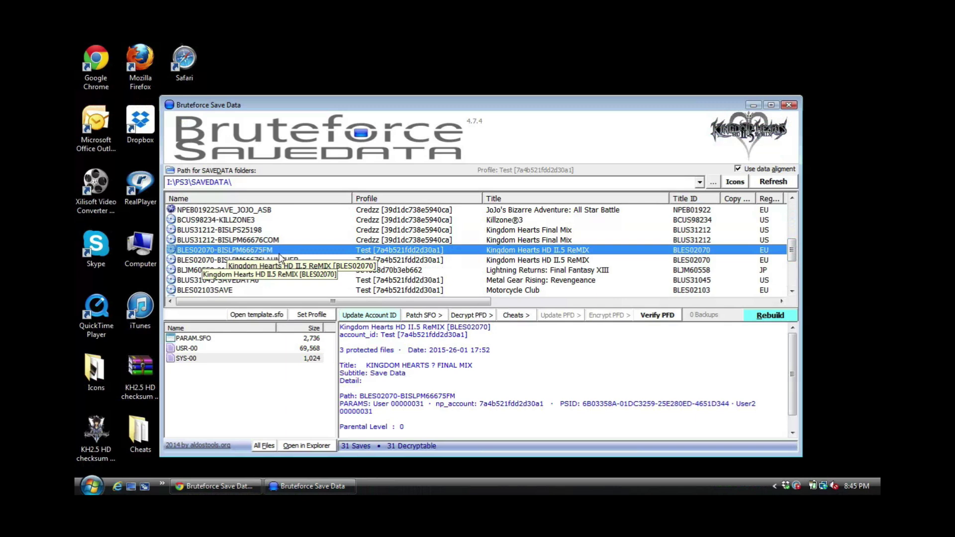
pyautogui.click(276, 261)
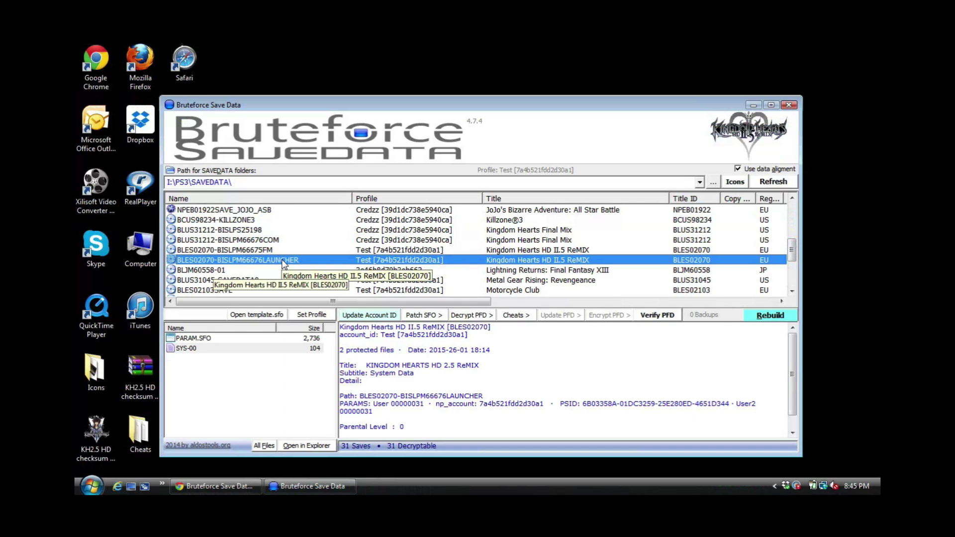
pyautogui.click(269, 250)
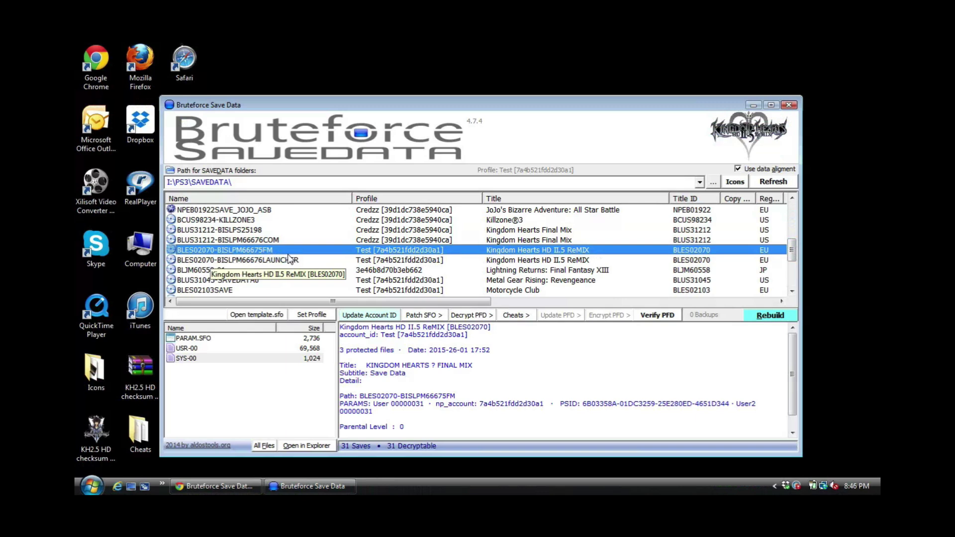
# Decrypt the selected BLES02070-BISLPM66675FM save's files with Decrypt PFD.
pyautogui.click(472, 317)
pyautogui.click(477, 336)
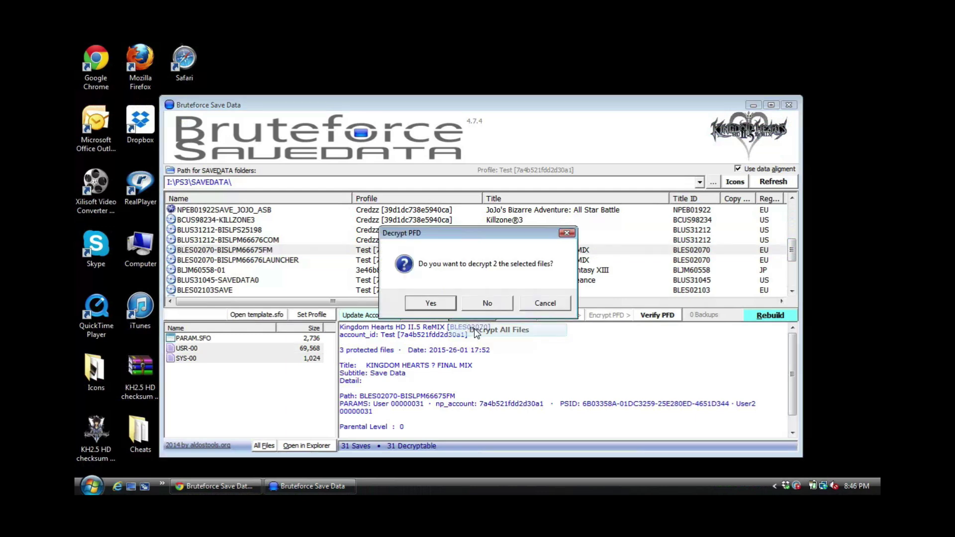
pyautogui.click(439, 306)
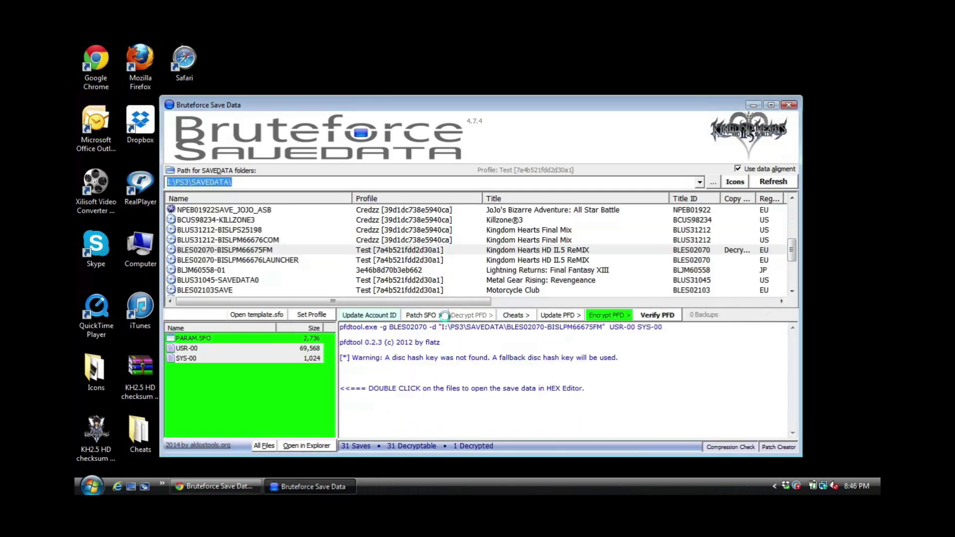
# Apply the Inf HP, Inf MP in battle and Max/Inf Munny cheats to the decrypted save.
pyautogui.click(520, 316)
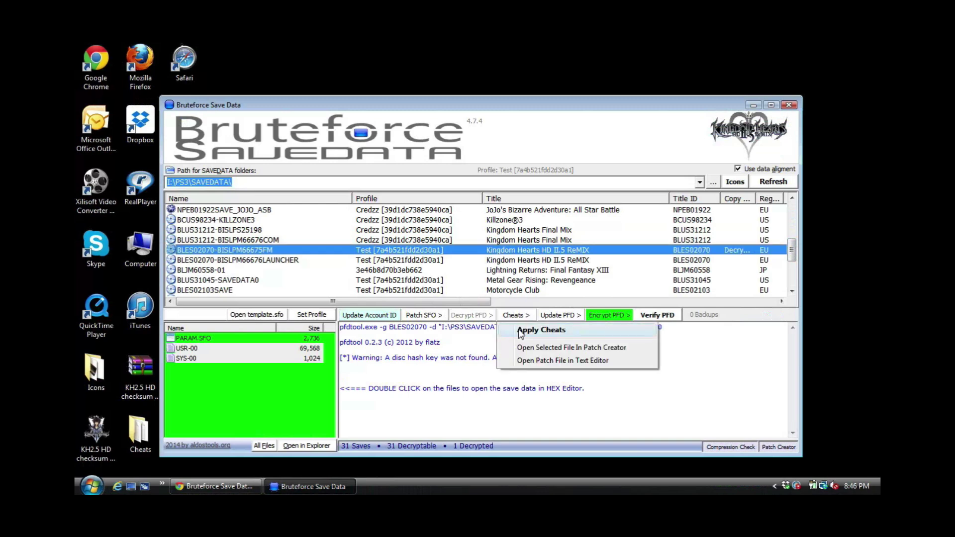
pyautogui.click(518, 330)
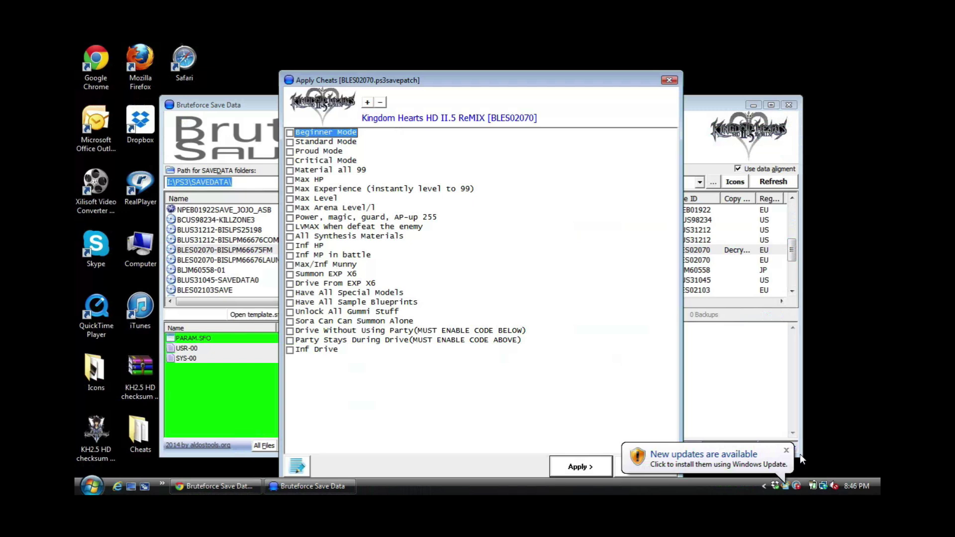
pyautogui.click(786, 450)
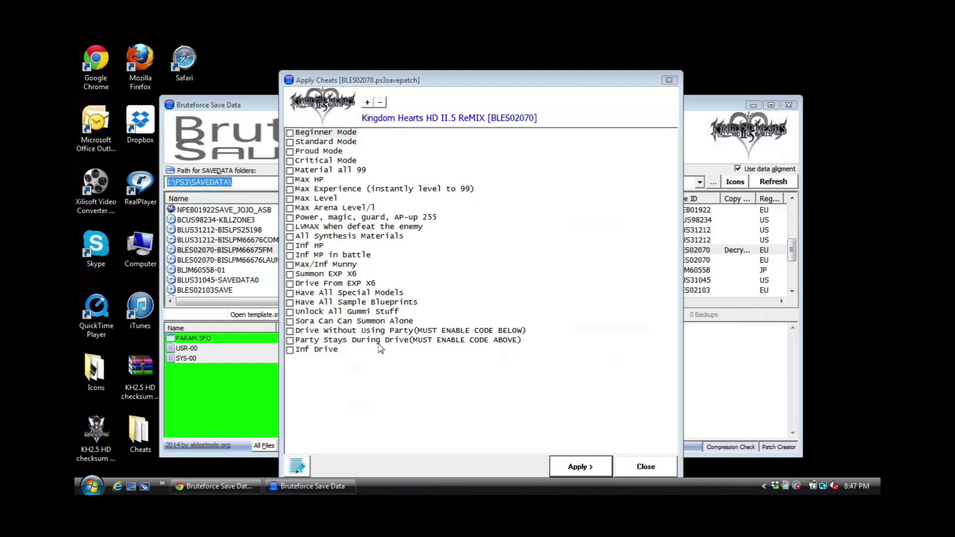
pyautogui.click(290, 246)
pyautogui.click(290, 256)
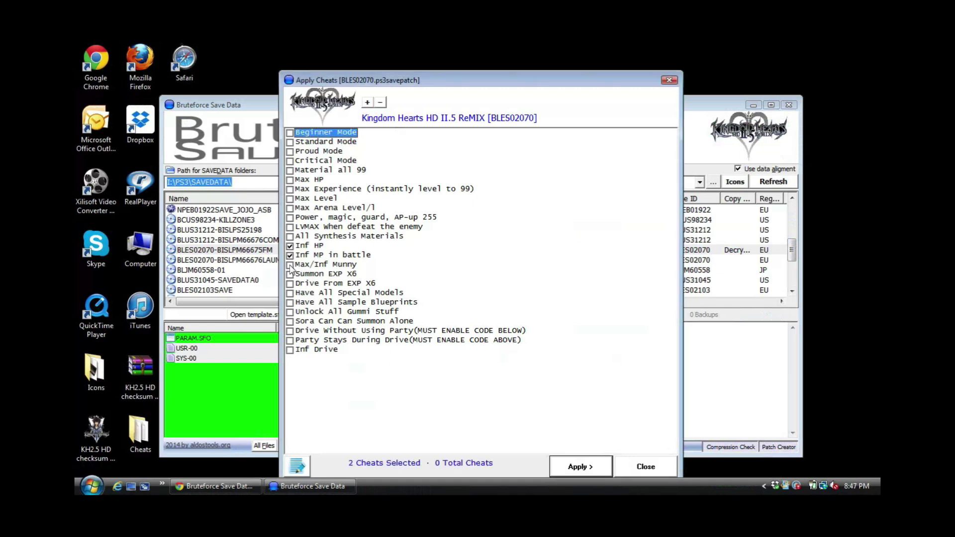
pyautogui.click(290, 265)
pyautogui.click(570, 470)
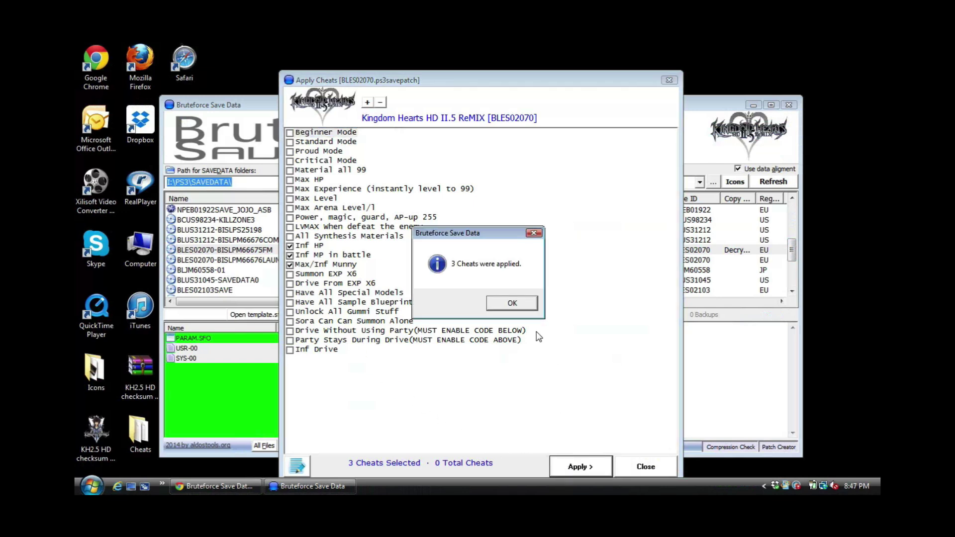
pyautogui.click(513, 304)
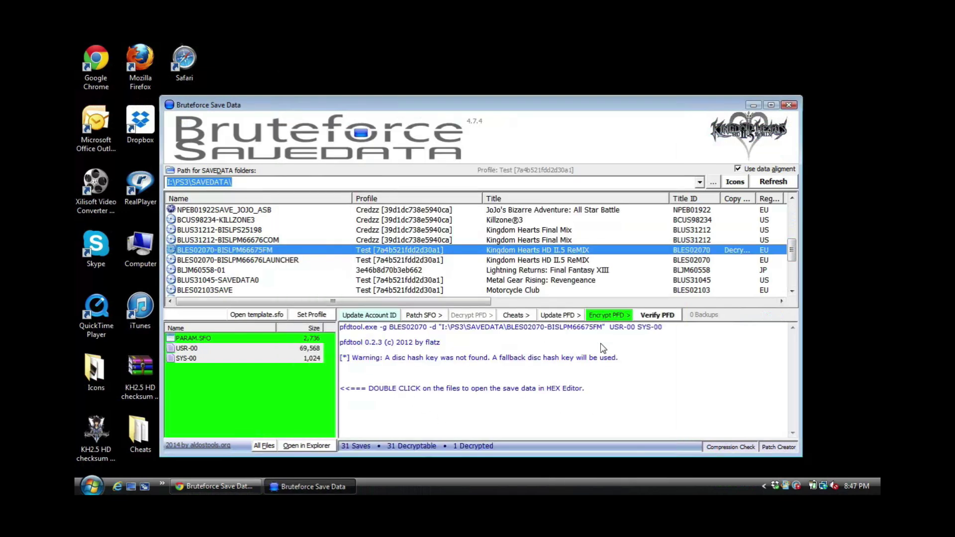
# Launch the KH 2.5 HD checksum fixer and browse to I:\PS3\SAVEDATA\BLES02070-BISLPM66675FM.
pyautogui.doubleClick(85, 443)
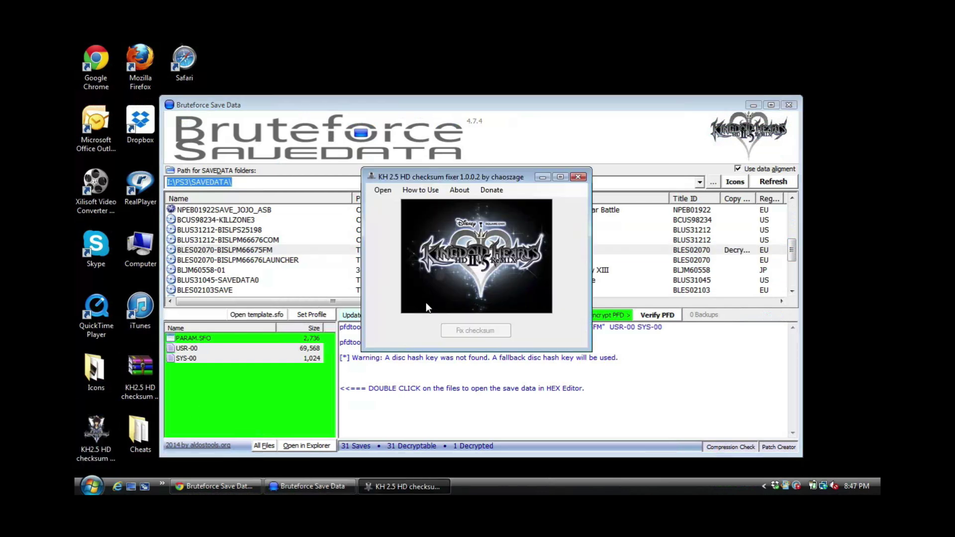
pyautogui.click(384, 191)
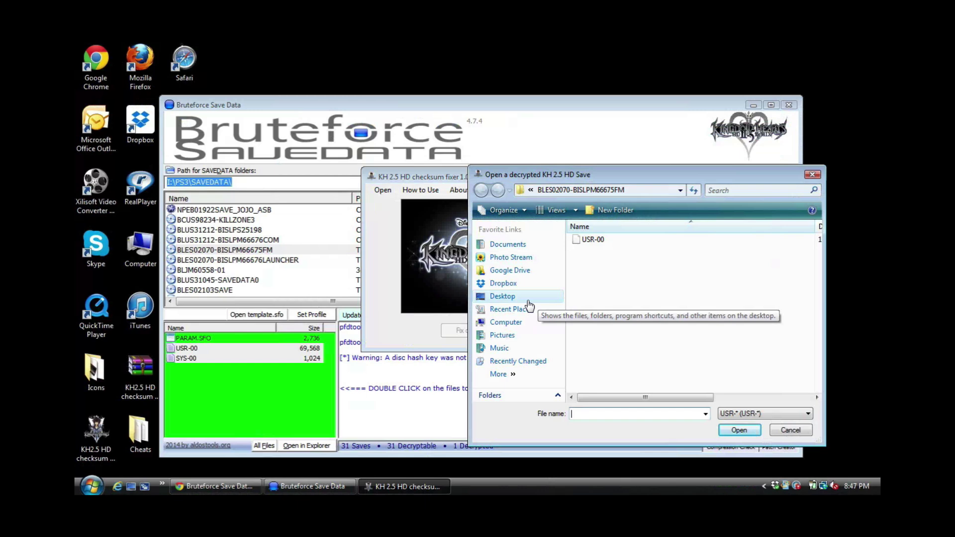
pyautogui.click(497, 325)
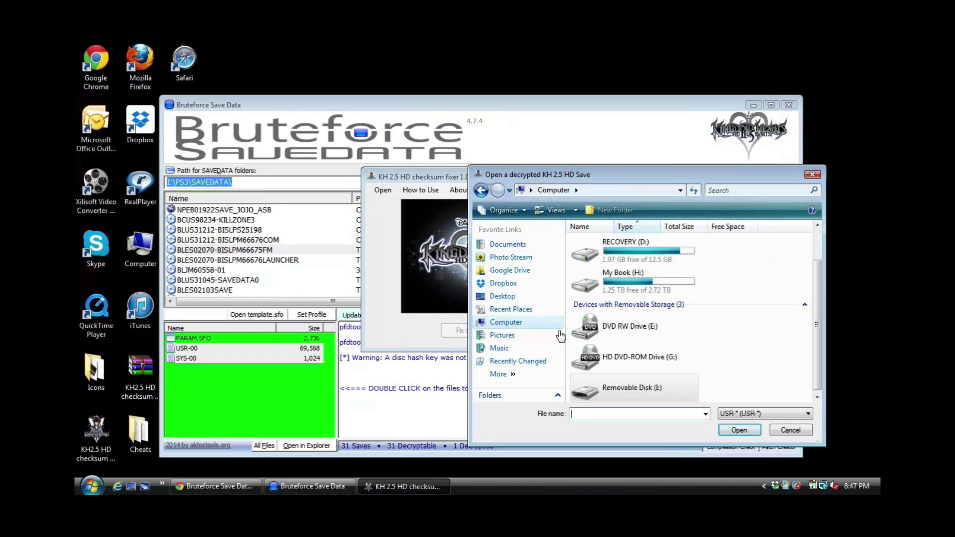
pyautogui.doubleClick(601, 387)
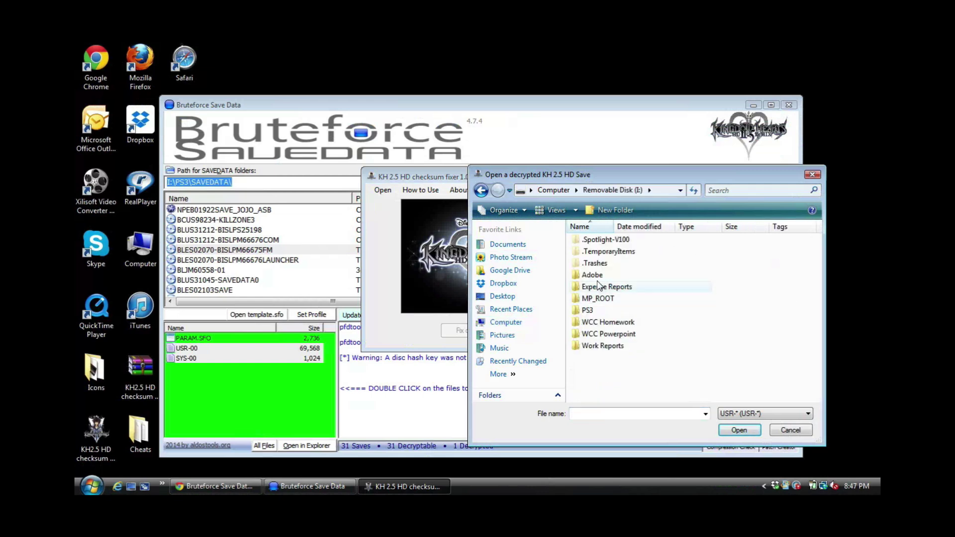
pyautogui.doubleClick(588, 311)
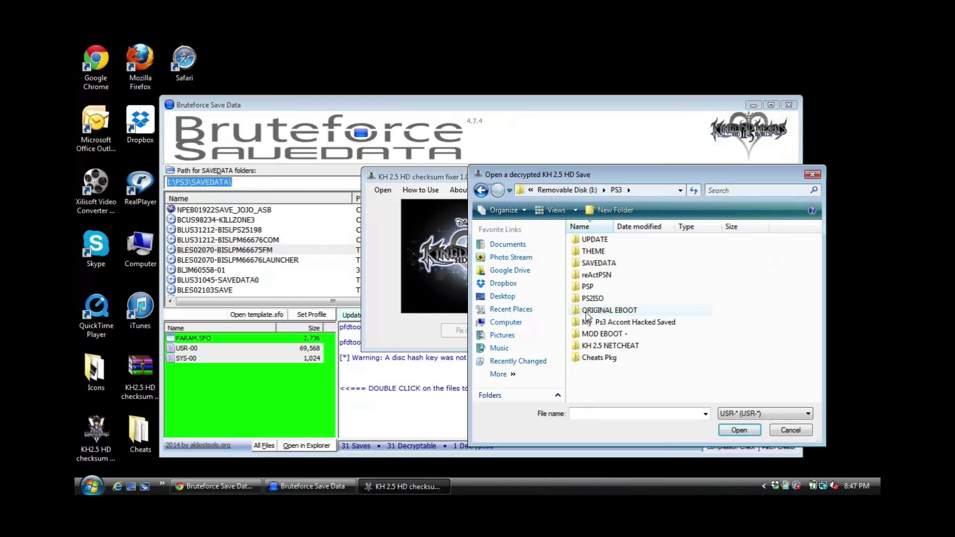
pyautogui.doubleClick(589, 266)
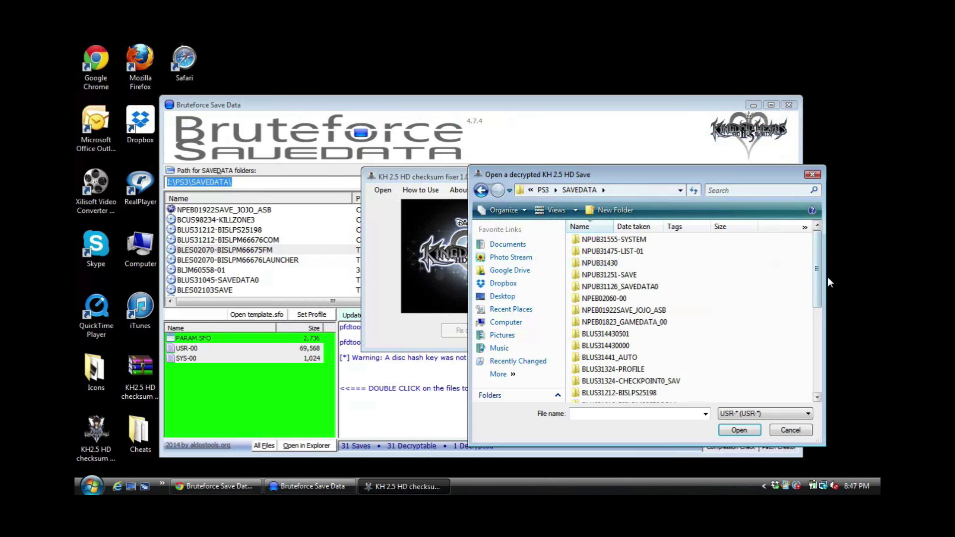
pyautogui.moveTo(819, 267); pyautogui.dragTo(814, 345)
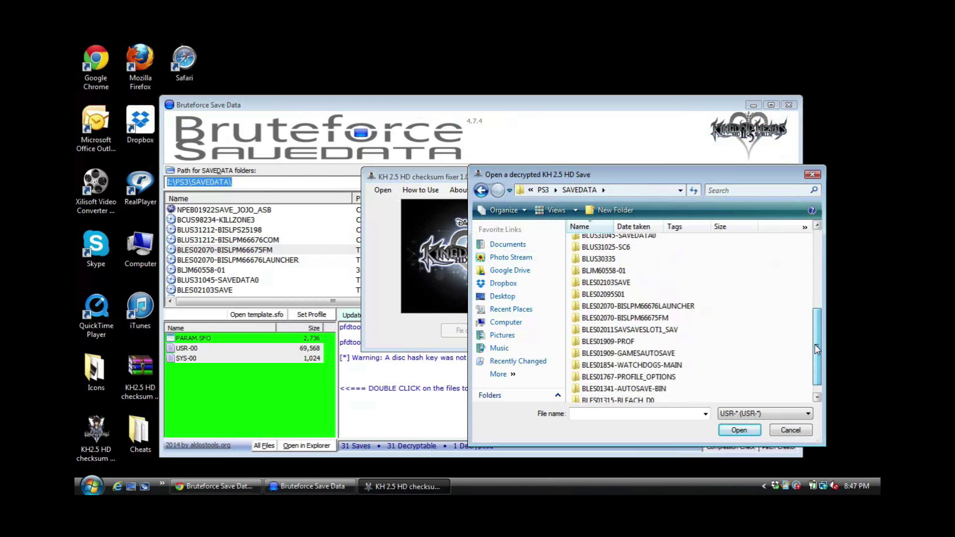
pyautogui.doubleClick(622, 319)
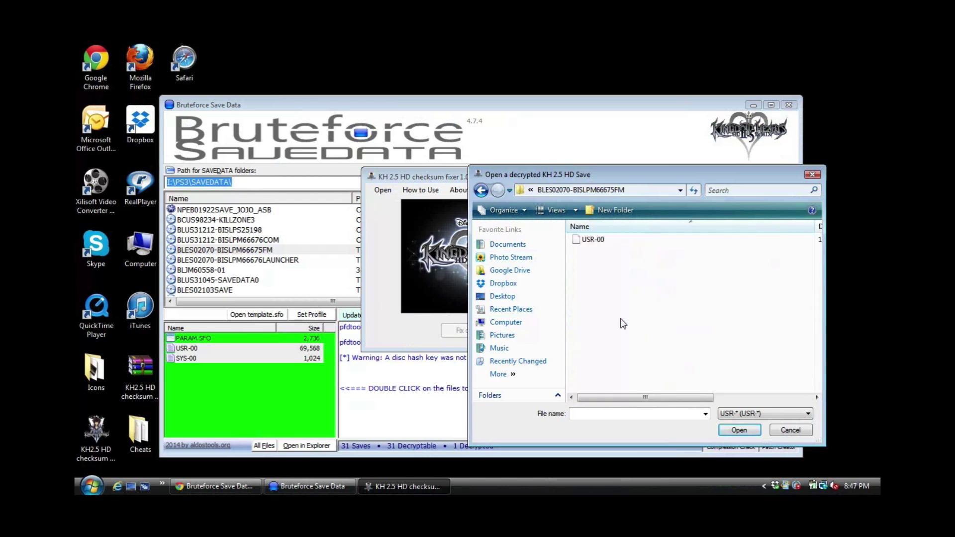
# Load the USR-00 file and fix its checksum.
pyautogui.click(587, 243)
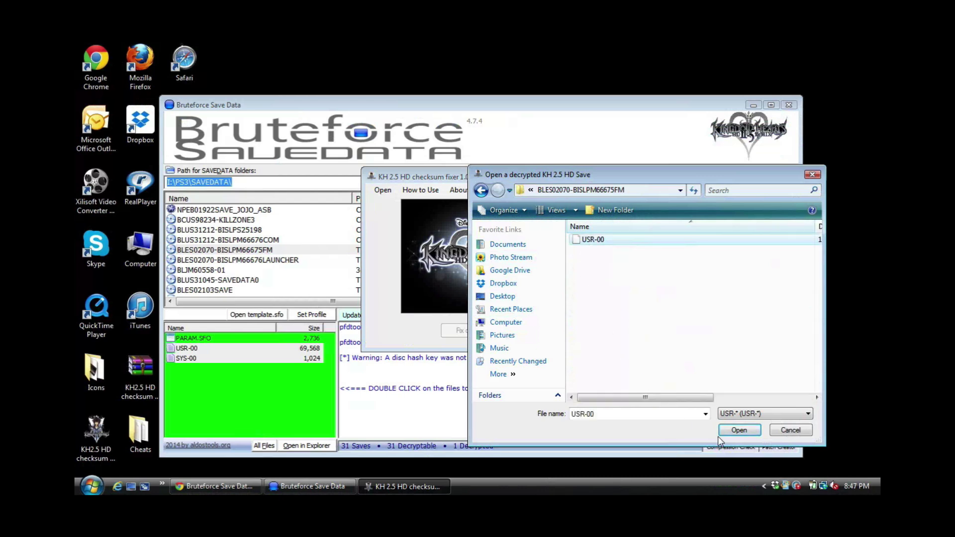
pyautogui.click(740, 430)
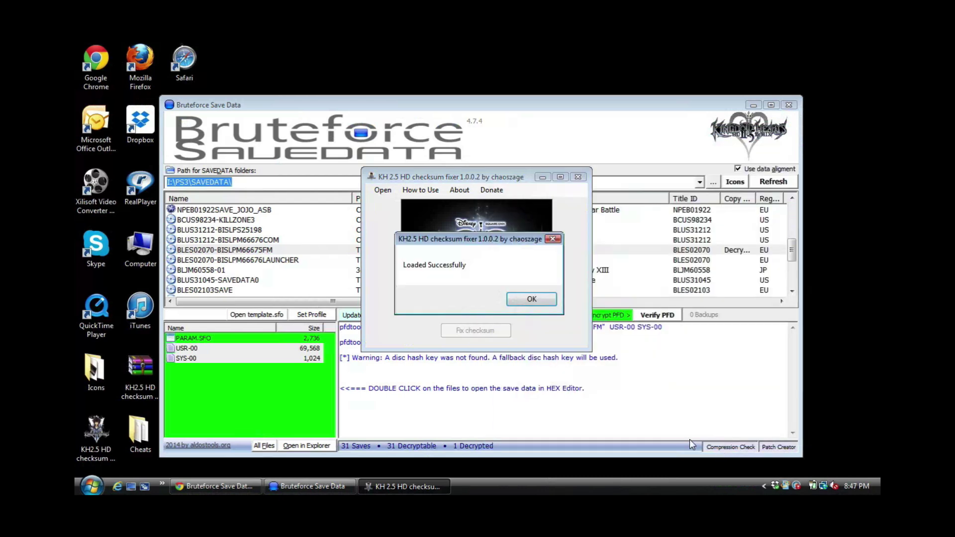
pyautogui.click(532, 299)
pyautogui.click(474, 332)
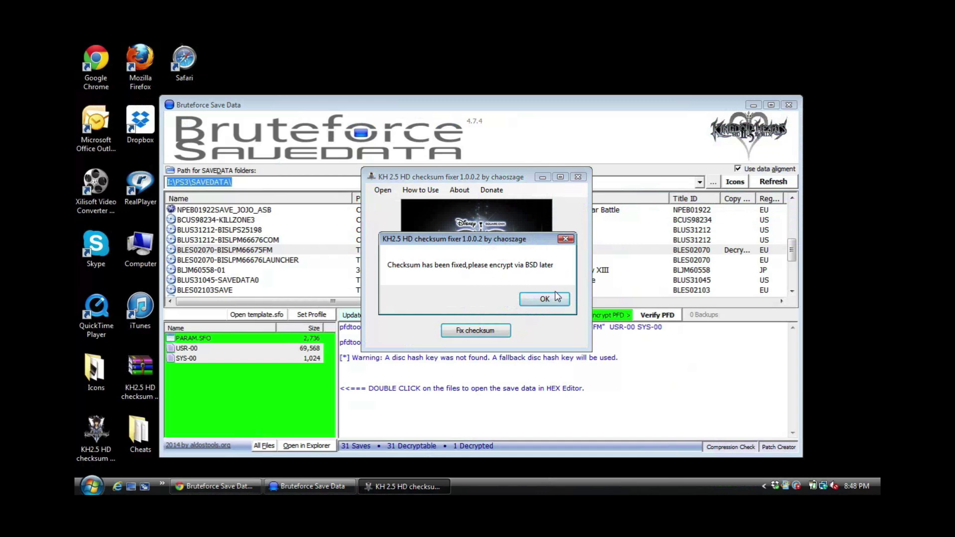
pyautogui.click(544, 299)
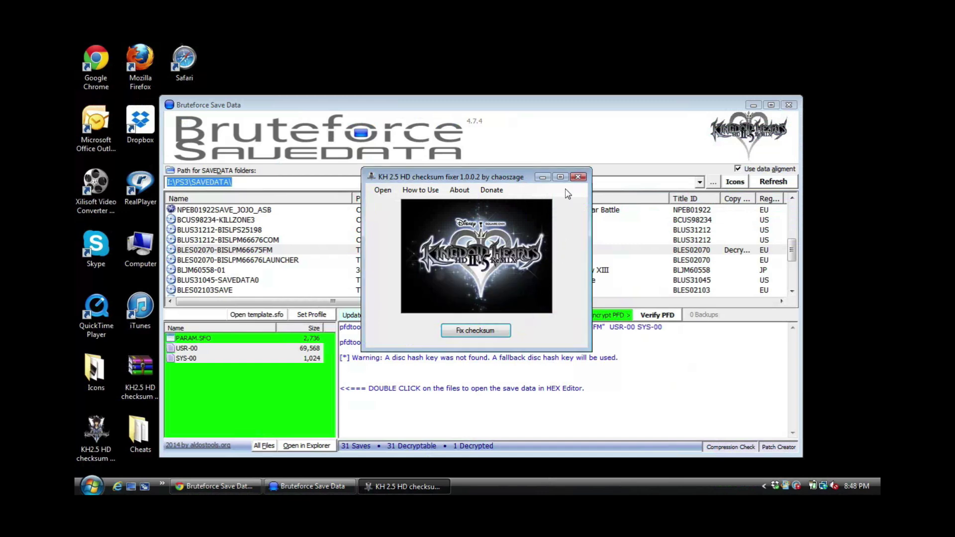
# Minimize the checksum fixer and re-encrypt the decrypted save files with Encrypt PFD.
pyautogui.click(543, 177)
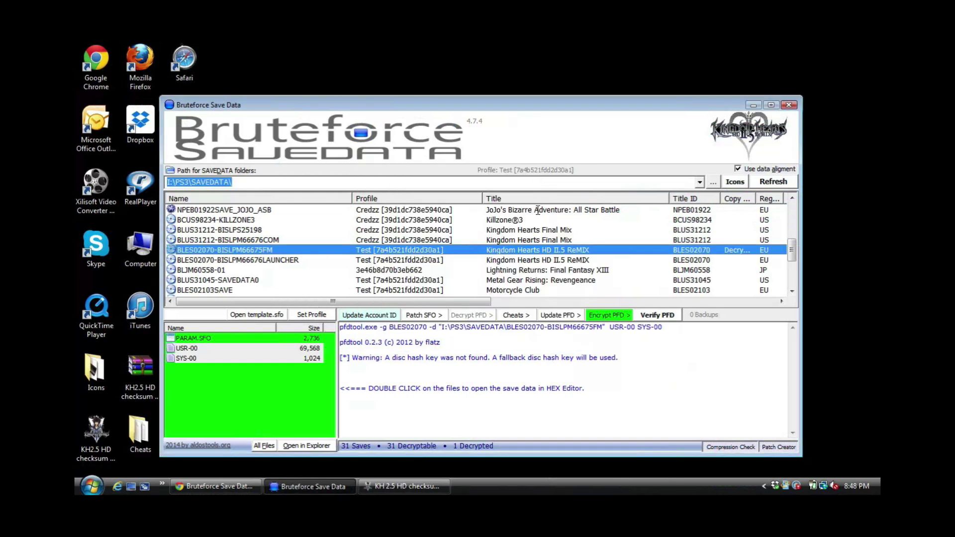
pyautogui.click(595, 315)
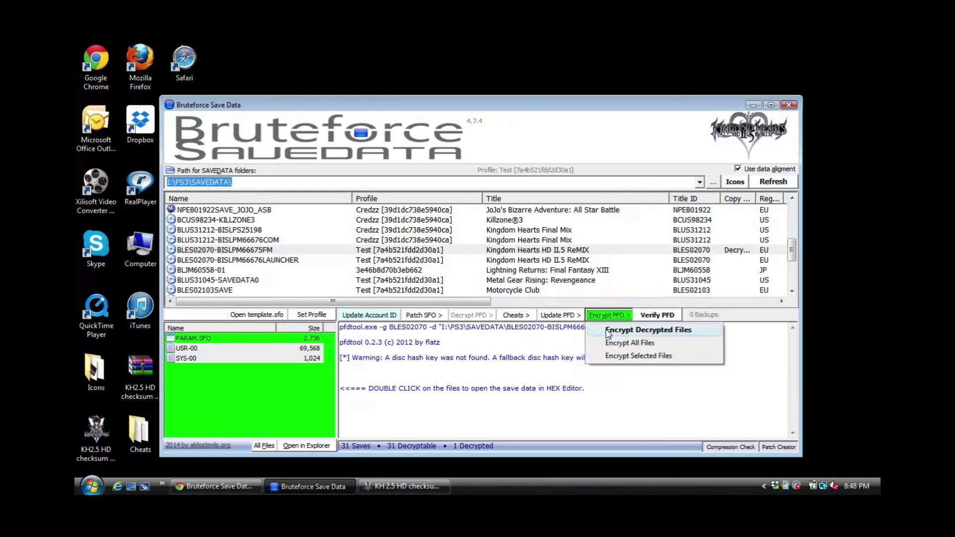
pyautogui.click(607, 330)
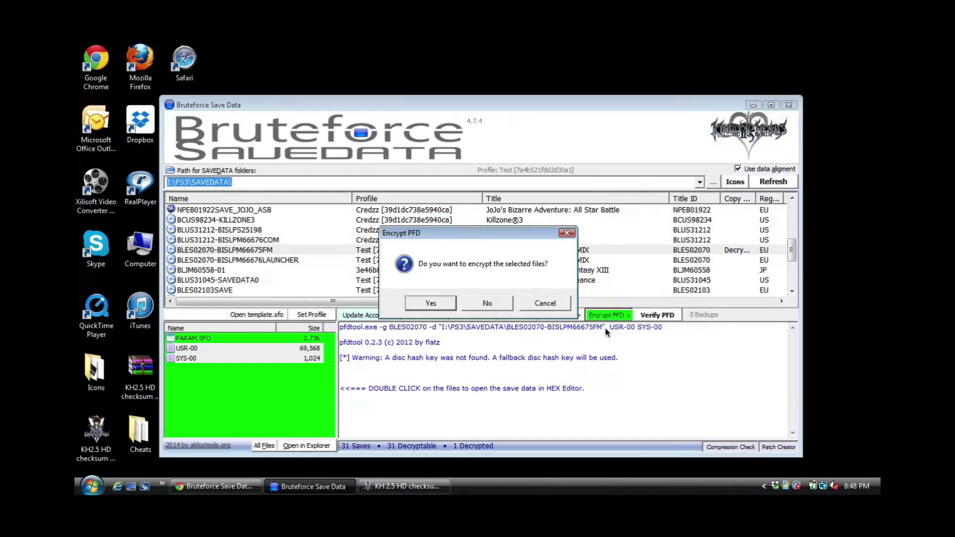
pyautogui.click(442, 306)
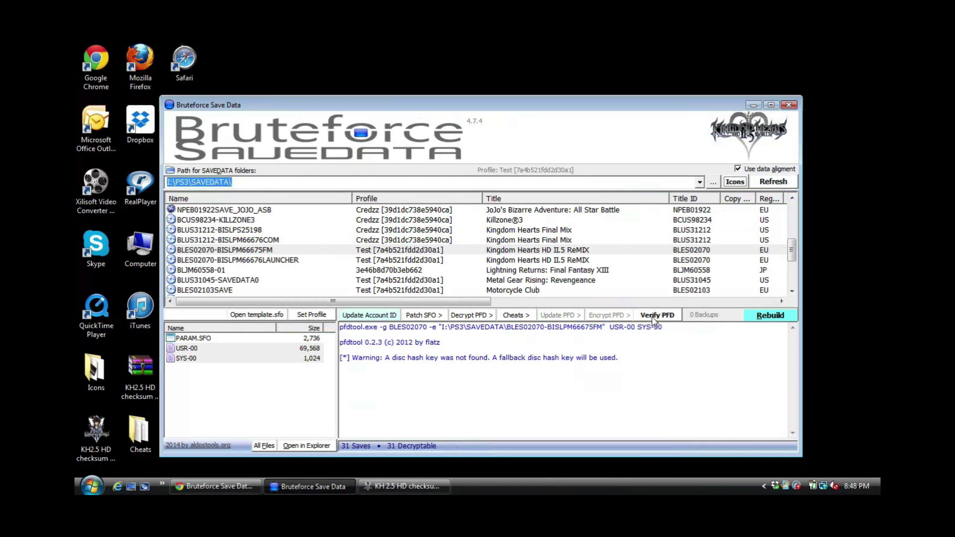
# Run Verify PFD and confirm PARAM.SFO, USR-00 and SYS-00 hashes all read OK.
pyautogui.click(657, 317)
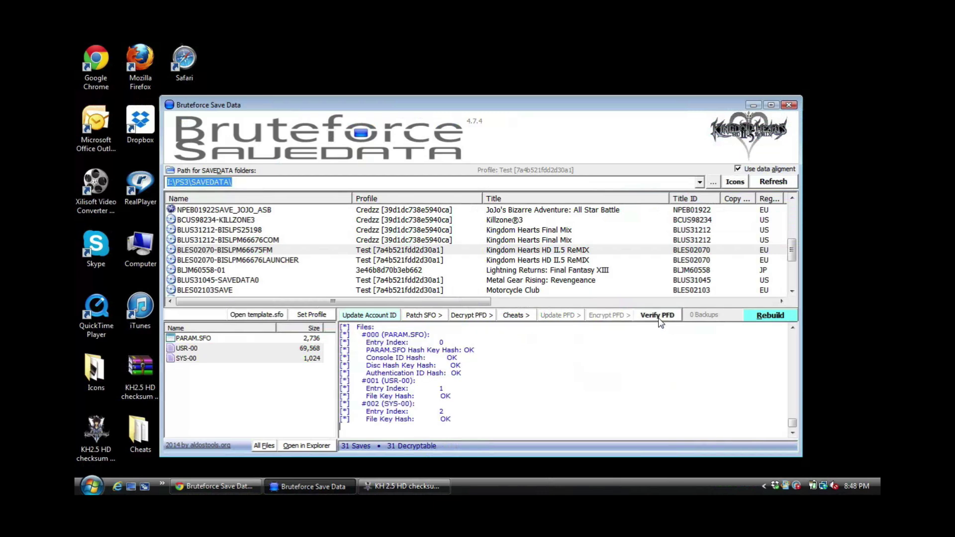